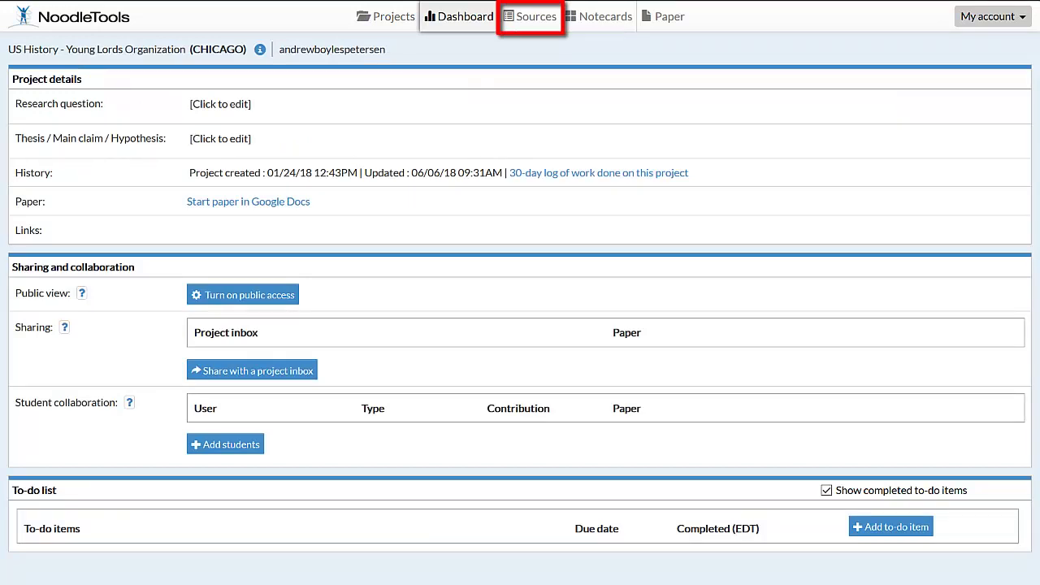
Step: Preview the Chicago-style footnote format for the "We Need to Unite With as Many People as Possible" book source with page number 109
click(528, 18)
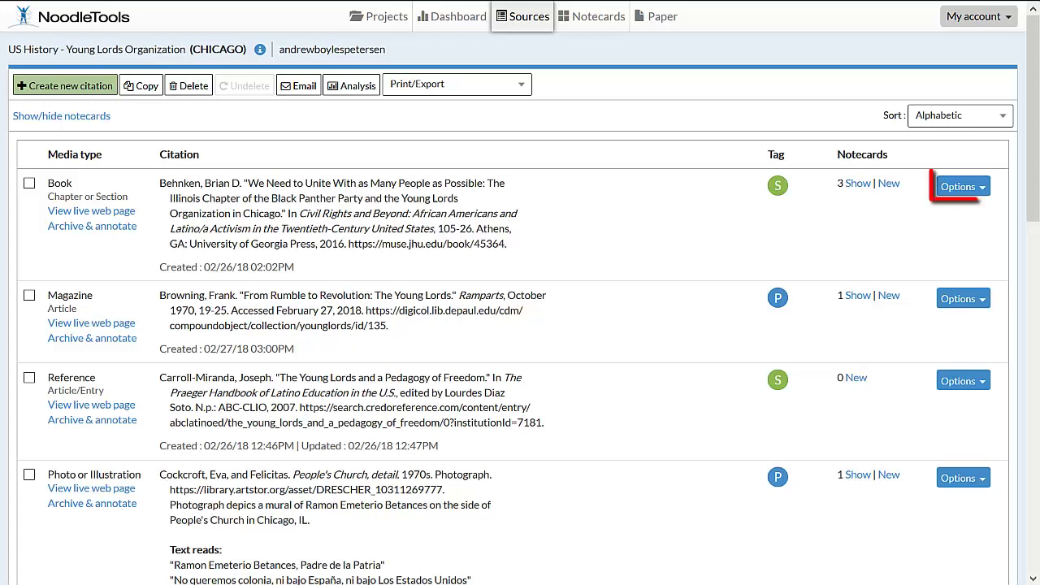
click(963, 187)
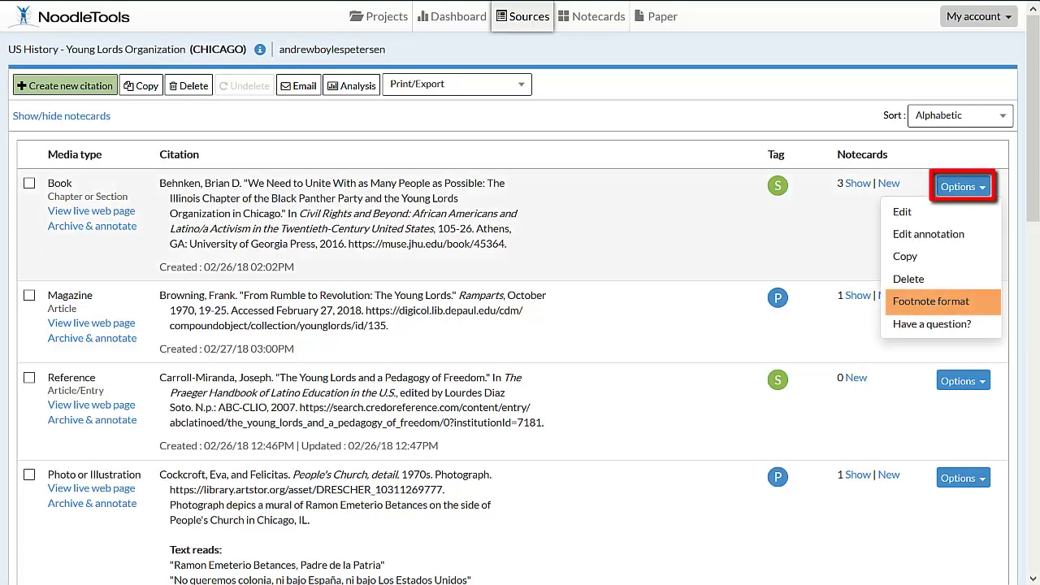
click(931, 301)
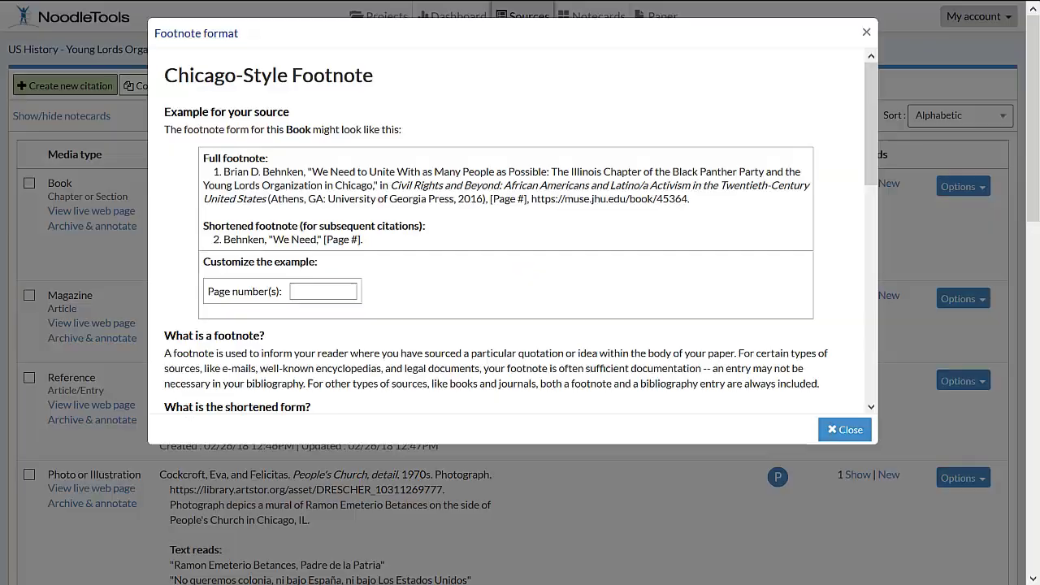
click(337, 300)
text(109)
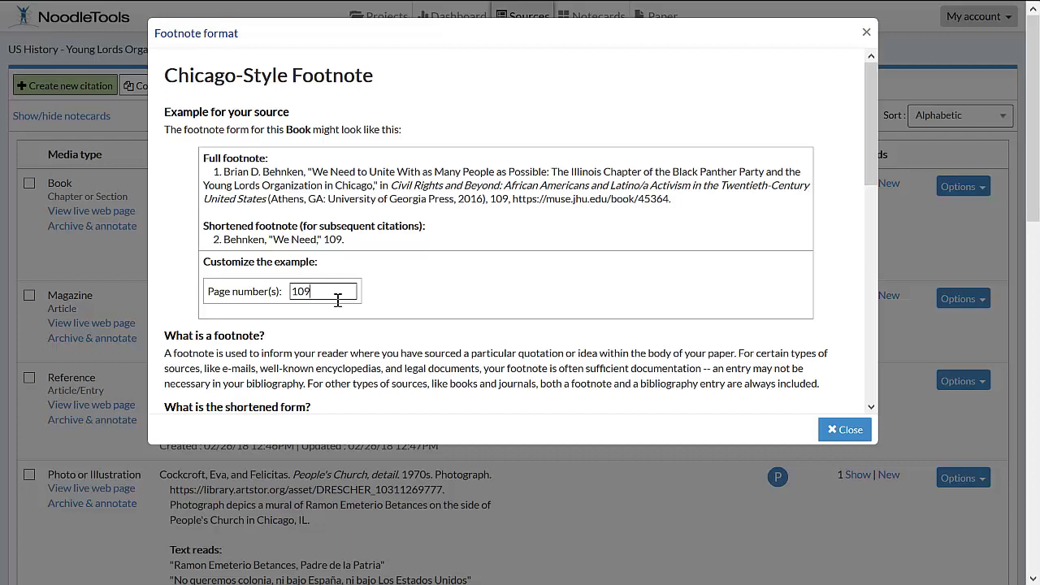
Step: Switch to the BPP YLO Project document in Word and insert an indented footnote after the quotation ending "gender and patriarchy."
key(alt+Tab)
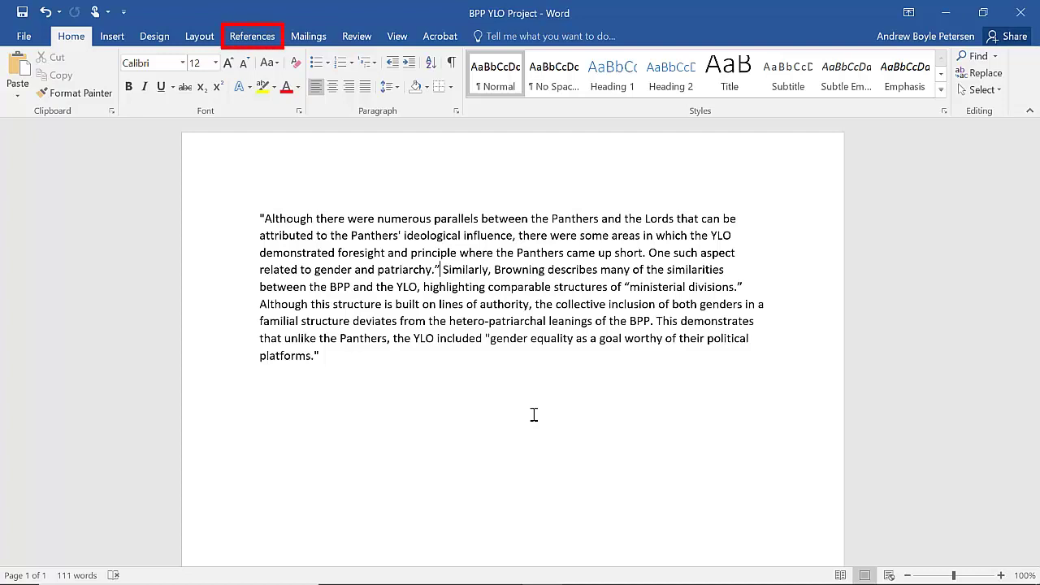
key(alt+s)
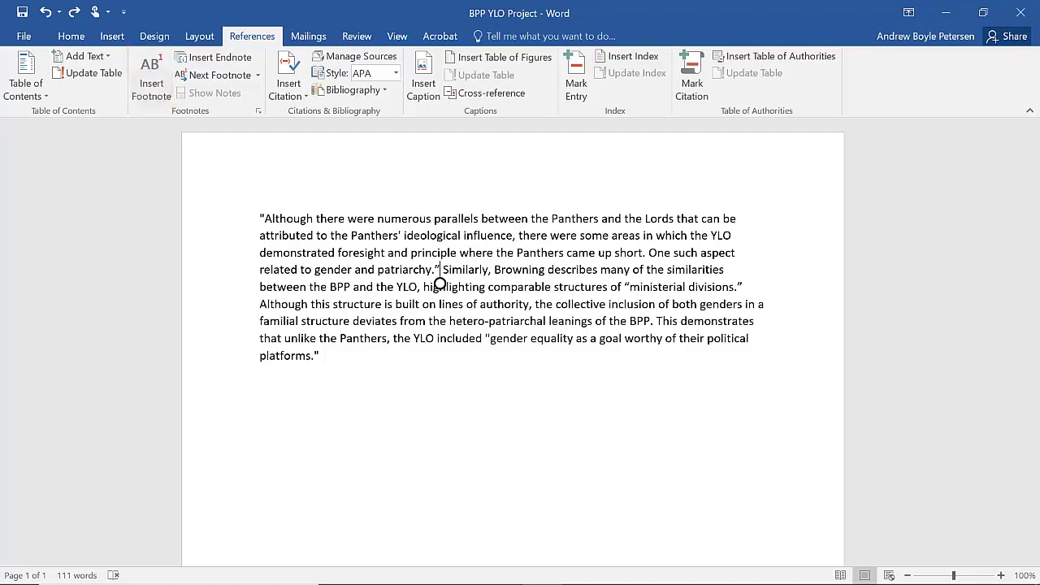
key(ctrl+alt+f)
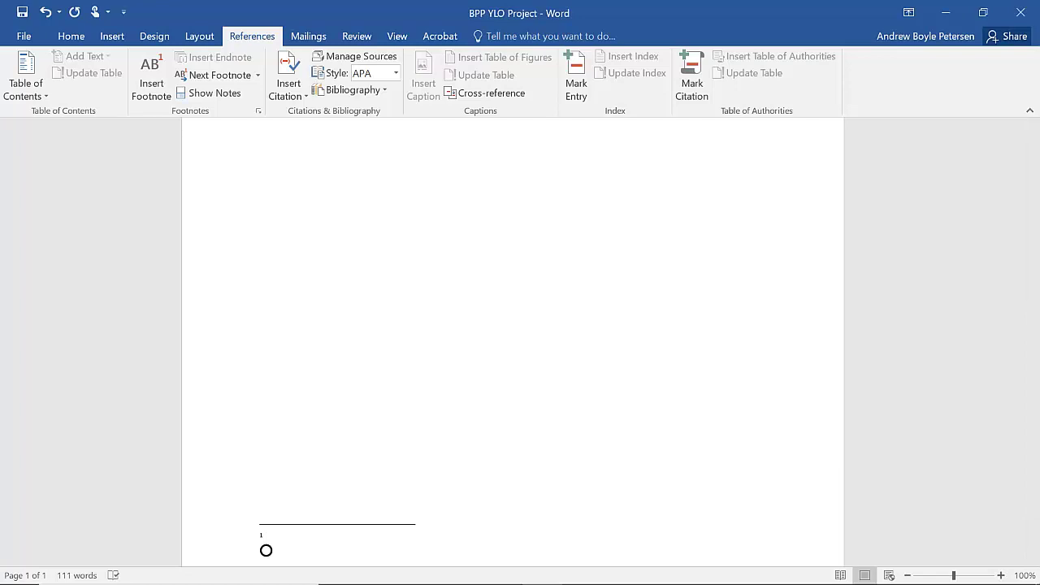
scroll(259, 544, down, 1)
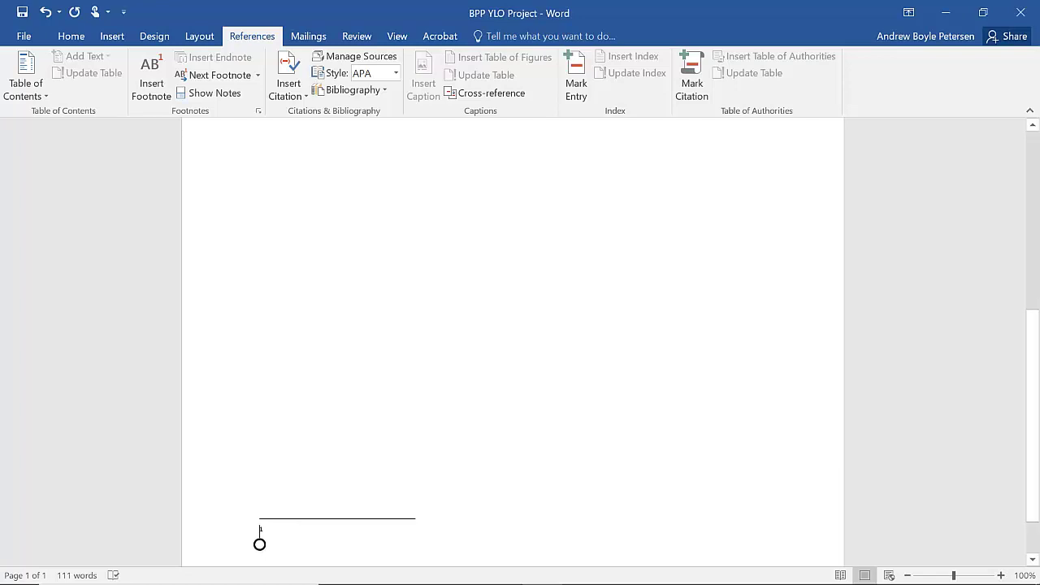
key(Tab)
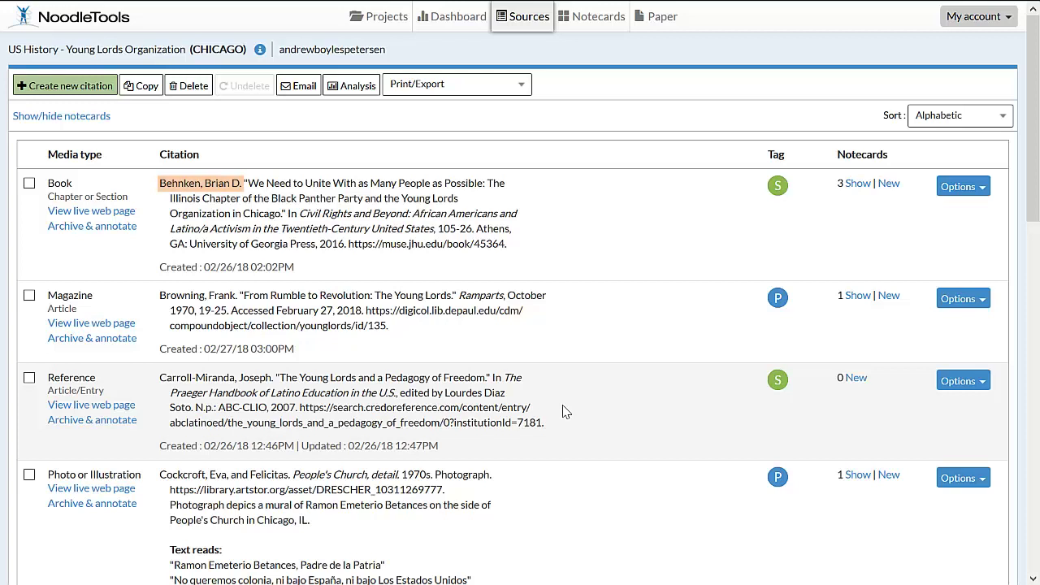
Step: In NoodleTools, generate the Chicago footnote for the "We Need to Unite" book source with page number 109
click(964, 188)
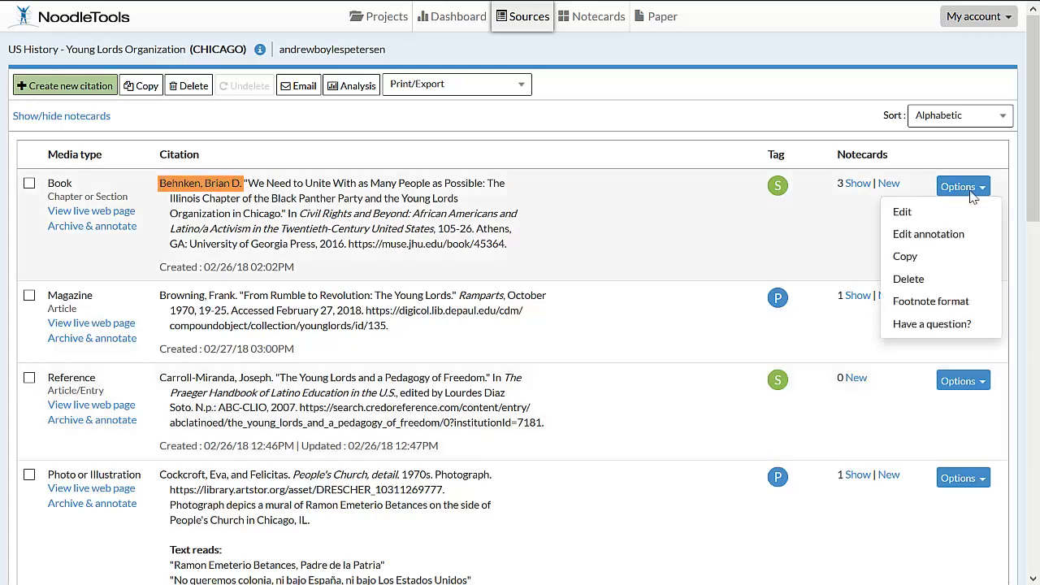
click(946, 302)
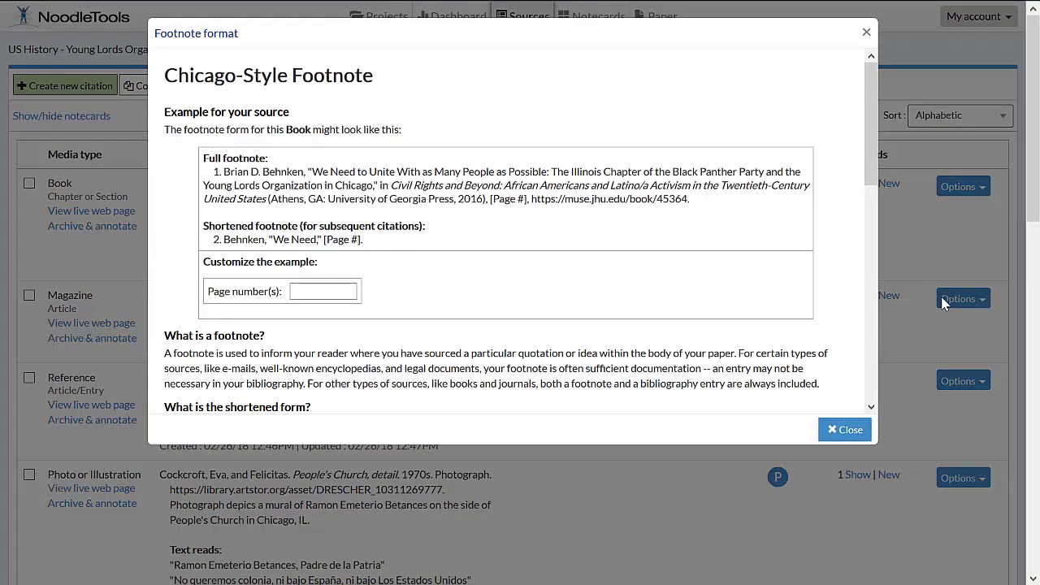
click(352, 297)
text(109)
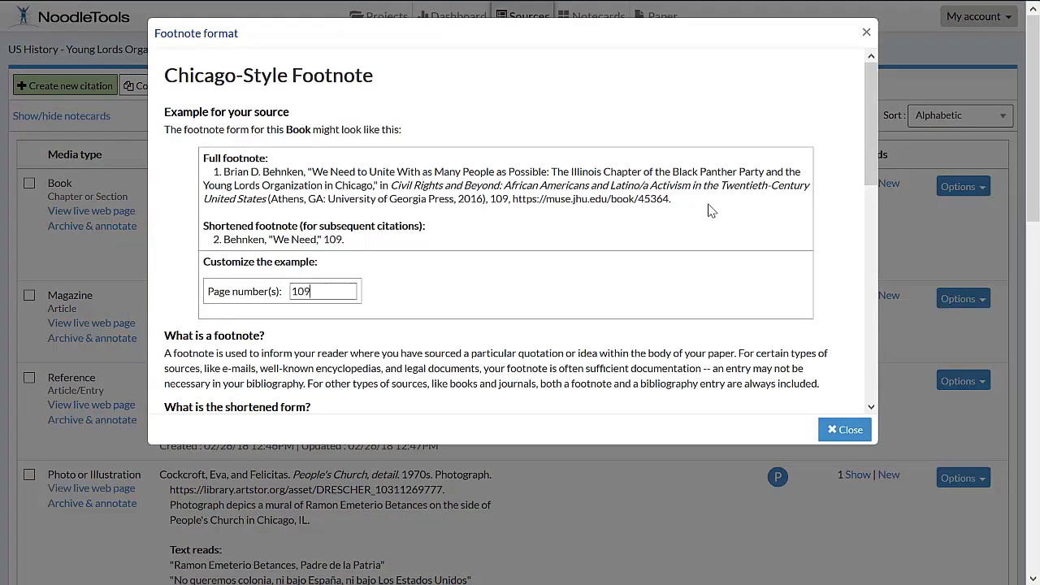
Step: Copy the full footnote of the book source and paste it into footnote 1 of the Word document
drag(704, 208, 225, 171)
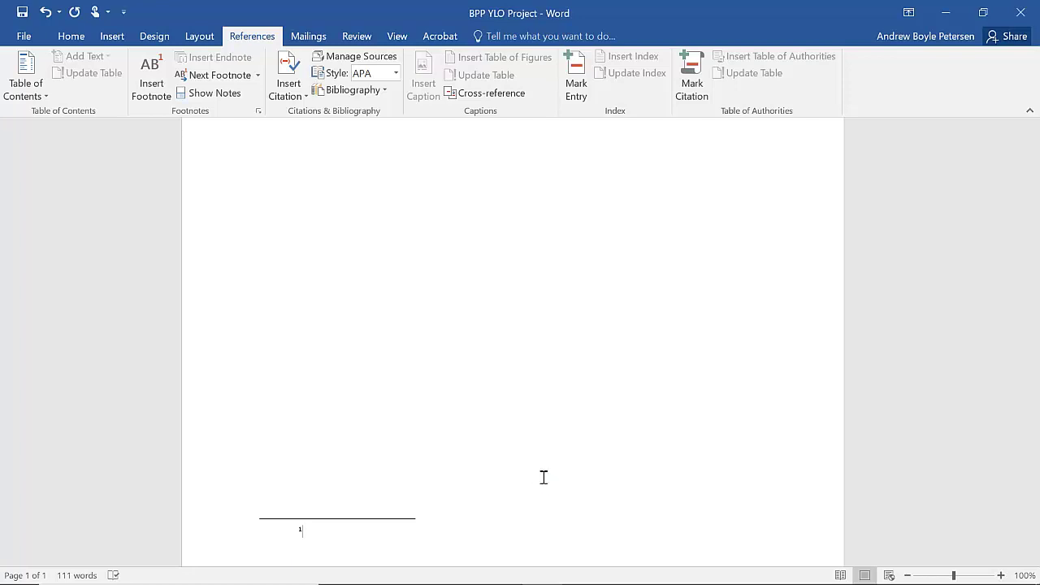
text(Brian D. Behnken, "We Need to Unite With as Many People as Possible: The Illinois Chapter of the Black Panther Party and the Young Lords Organization in Chicago," in Civil Rights and Beyond: African Americans and Latino/a Activism in the Twentieth-Century United States (Athens, GA: University of Georgia Press, 2016), 109, https://muse.jhu.edu/book/45364.)
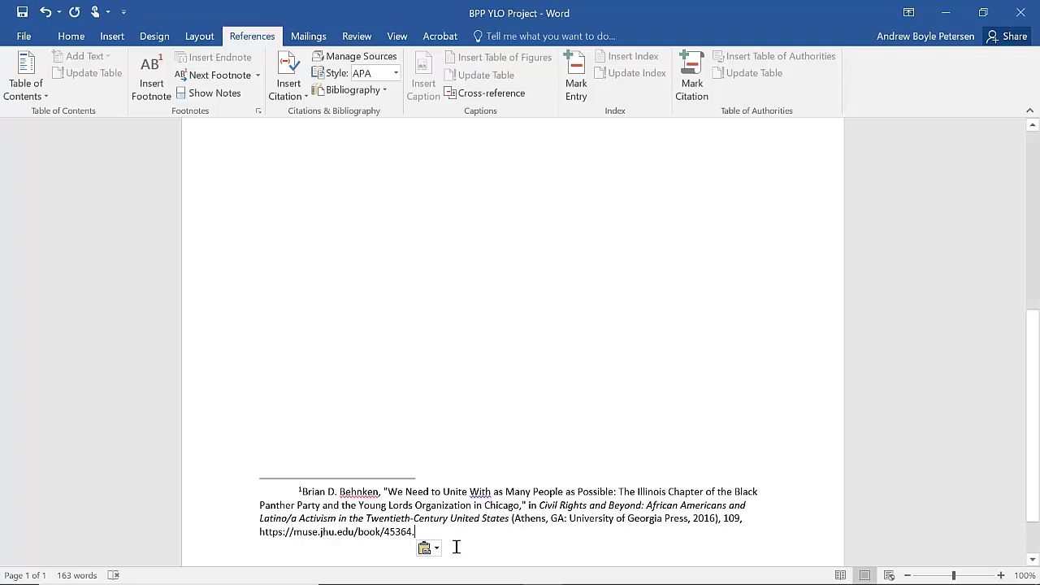
drag(456, 534, 314, 498)
click(85, 38)
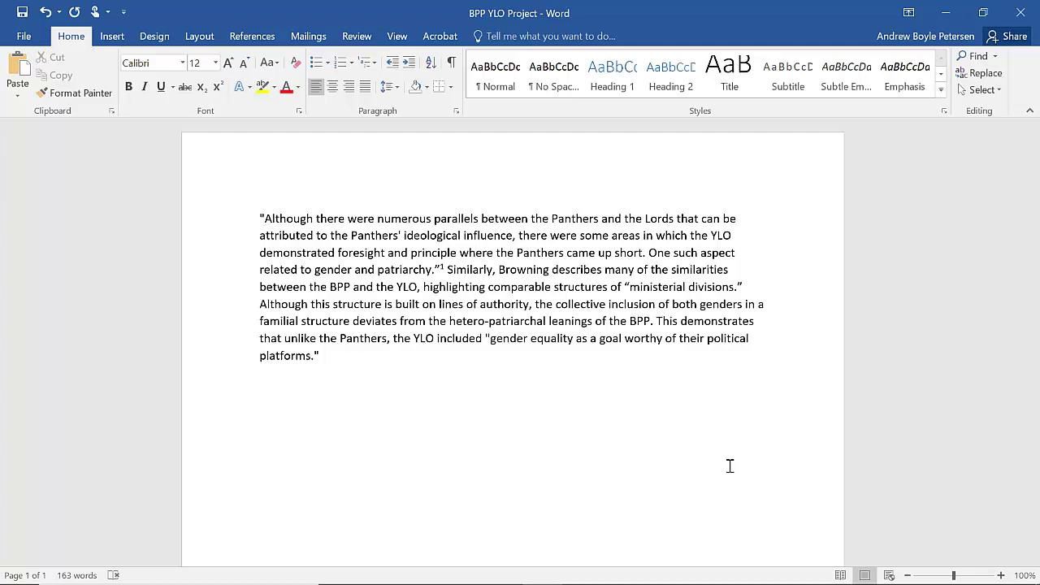
Step: Insert a second, indented footnote after "ministerial divisions." in the body paragraph
key(alt+s)
key(f)
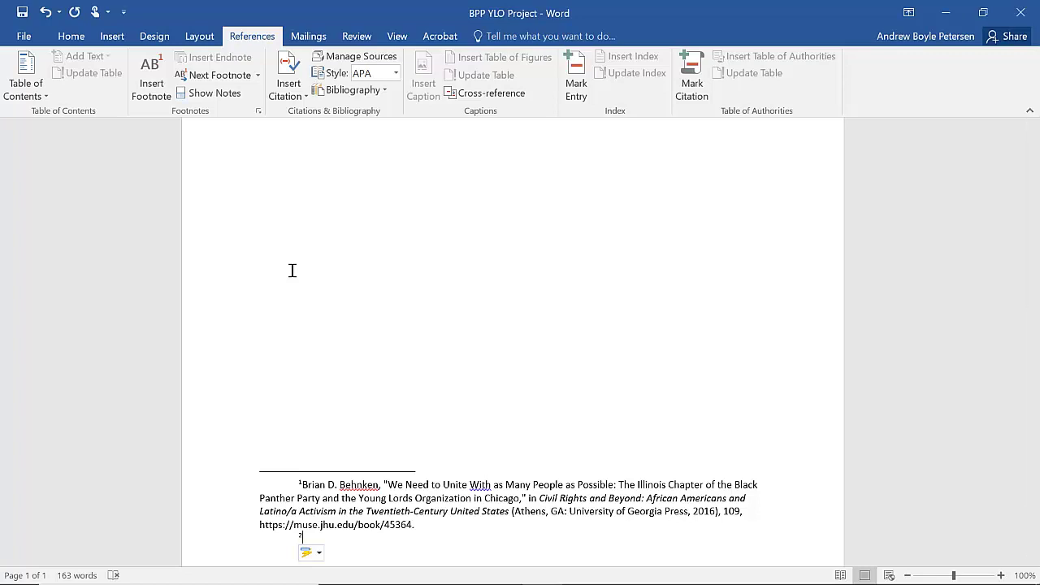
Step: Switch to NoodleTools and generate the Chicago footnote for the "From Rumble to Revolution" magazine article with page number 22
key(alt+Tab)
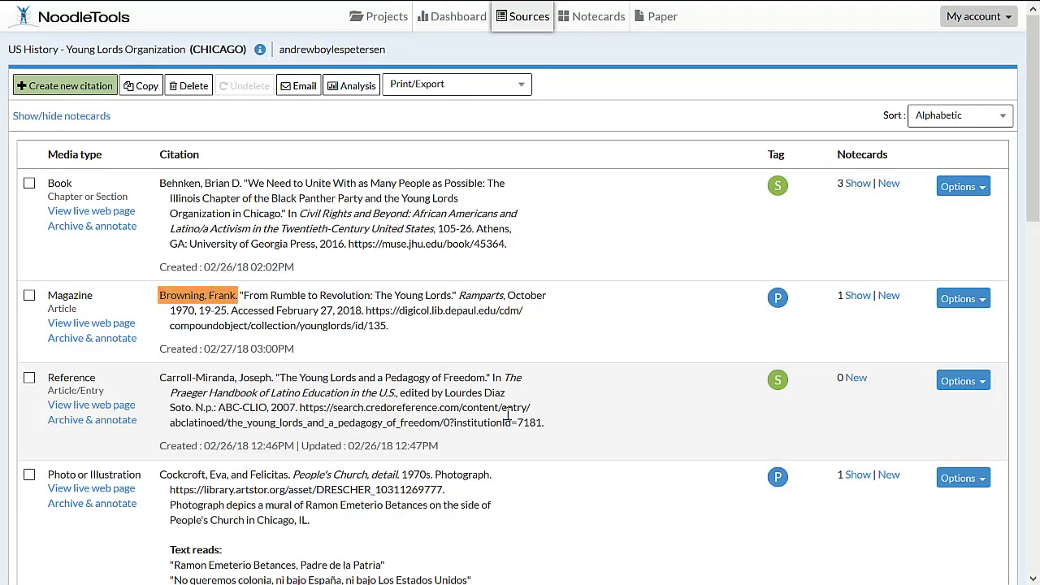
click(963, 298)
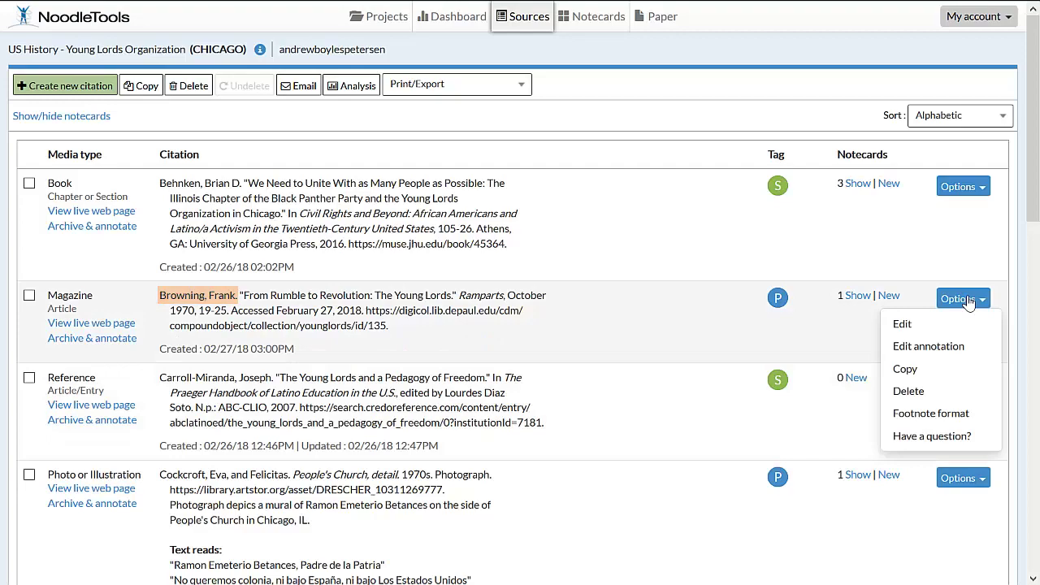
click(931, 412)
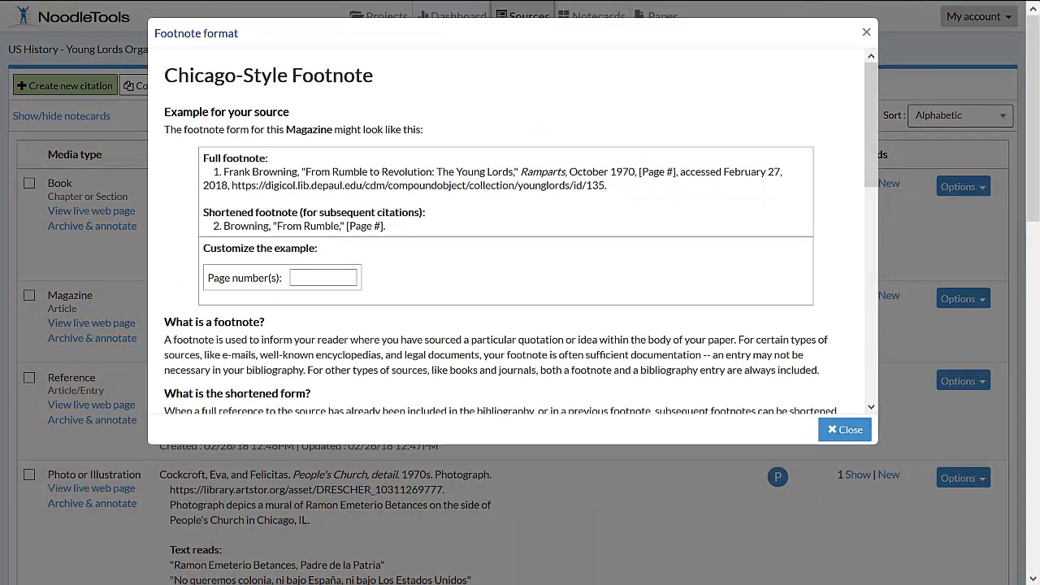
click(350, 282)
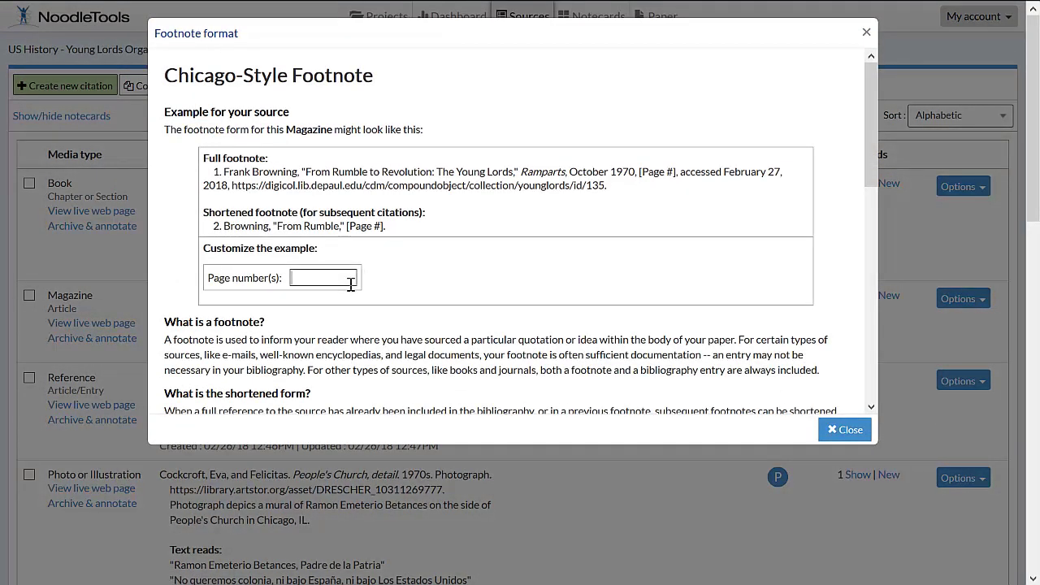
text(22)
click(636, 241)
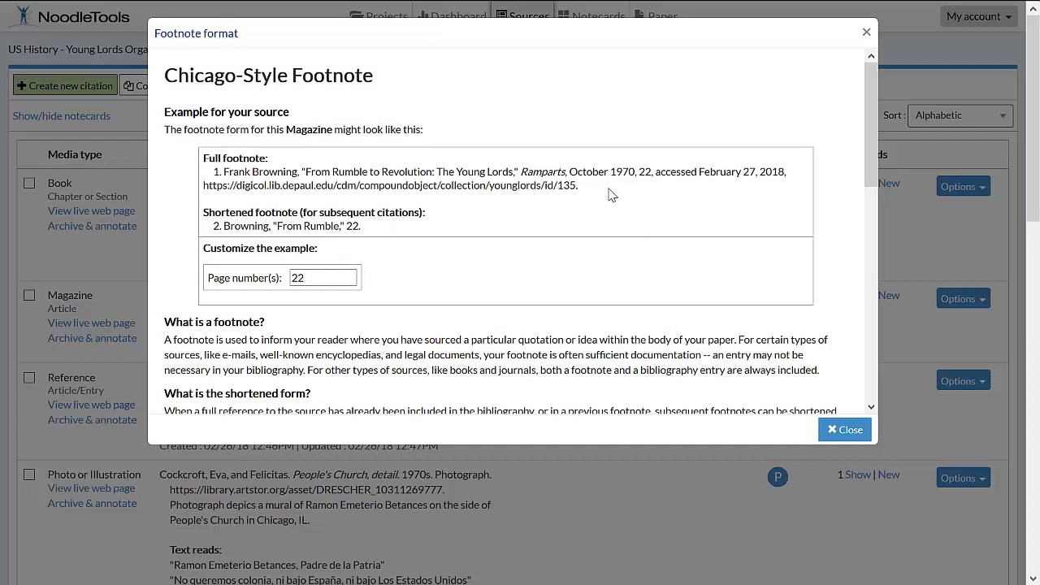
Step: Copy the full footnote of the magazine article and paste it into footnote 2 of the Word document
drag(591, 189, 220, 171)
key(alt+Tab)
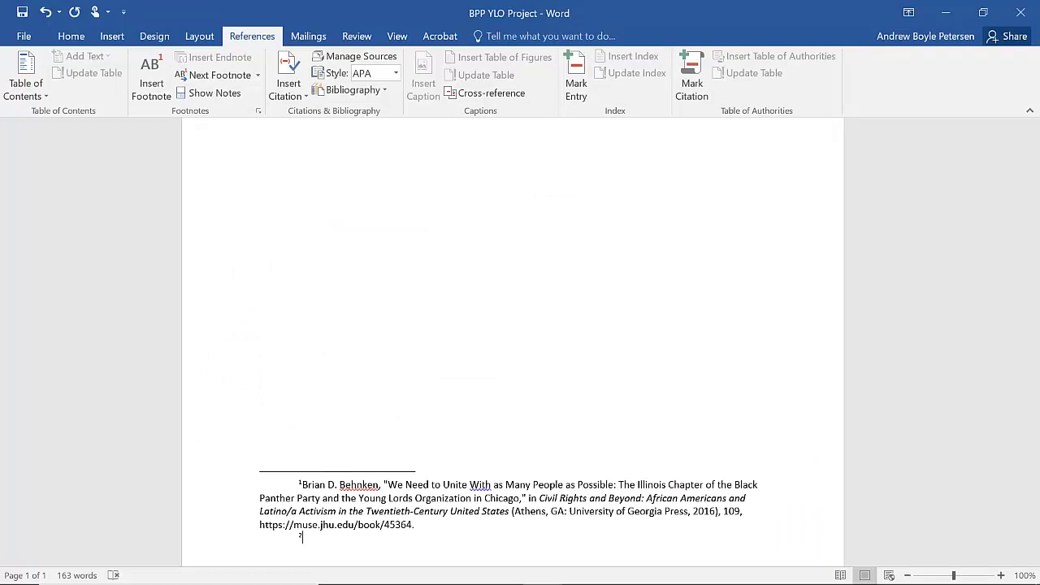
key(ctrl+v)
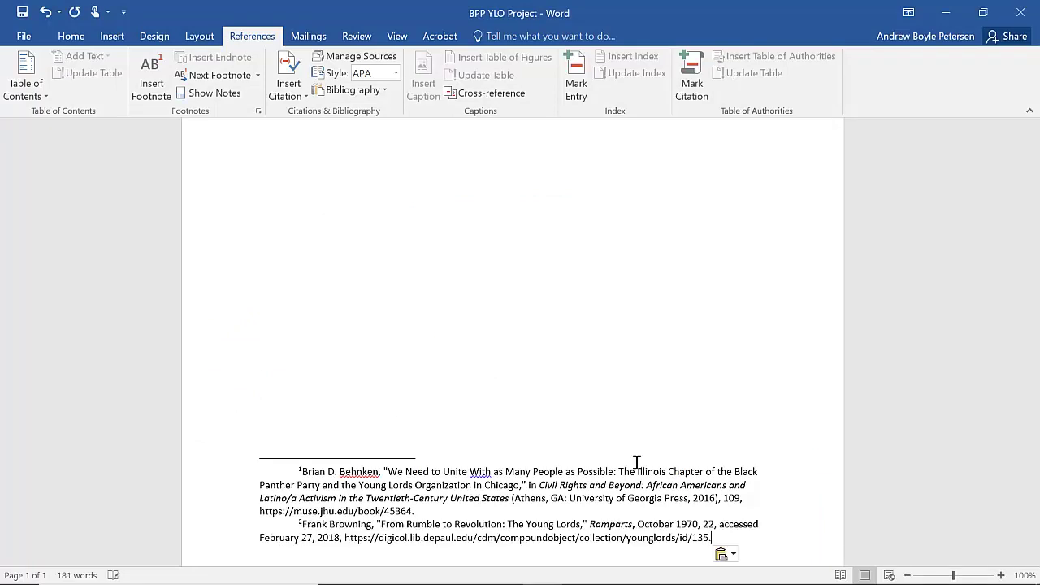
Step: Insert an indented third footnote after the sentence ending "leanings of the BPP." with the text "Ibid., 22-23."
scroll(637, 462, up, 8)
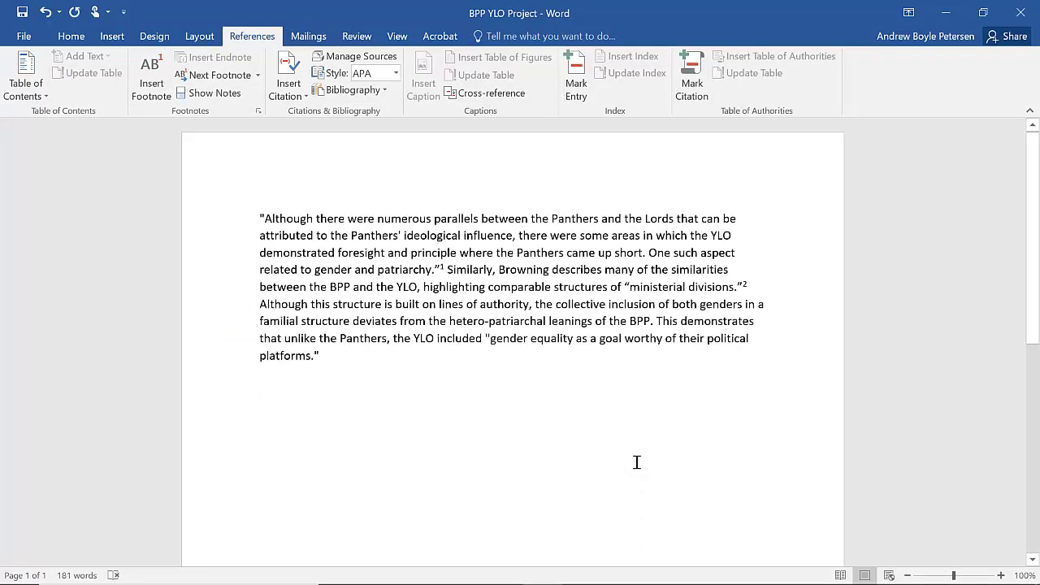
click(661, 325)
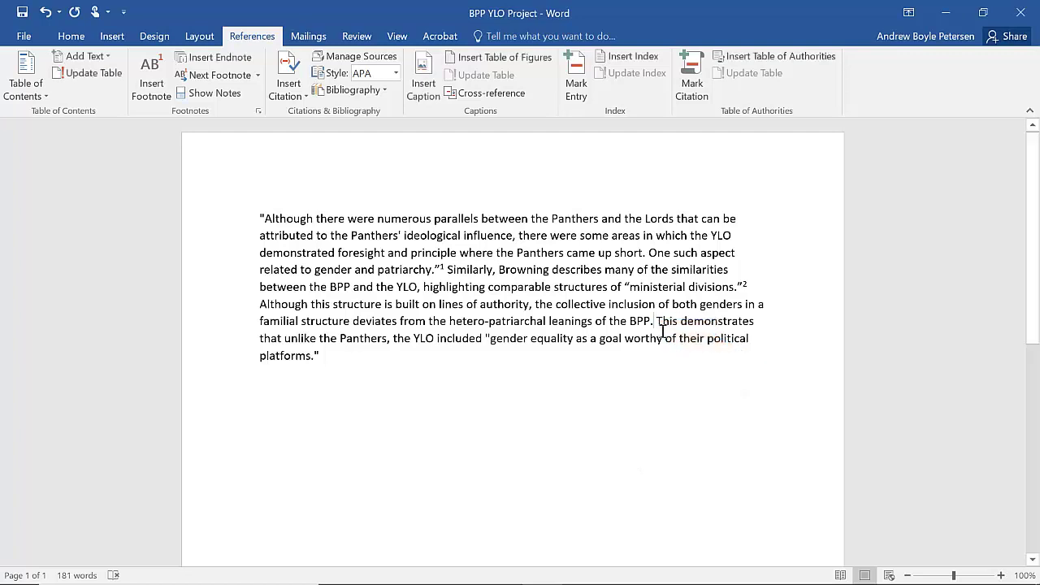
click(156, 98)
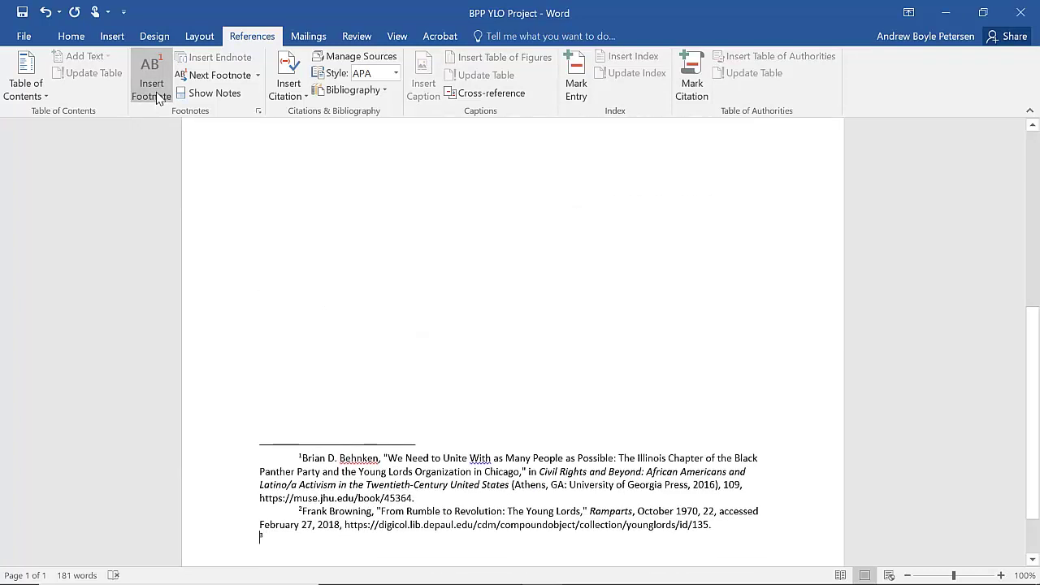
key(Tab)
text(Ibid.)
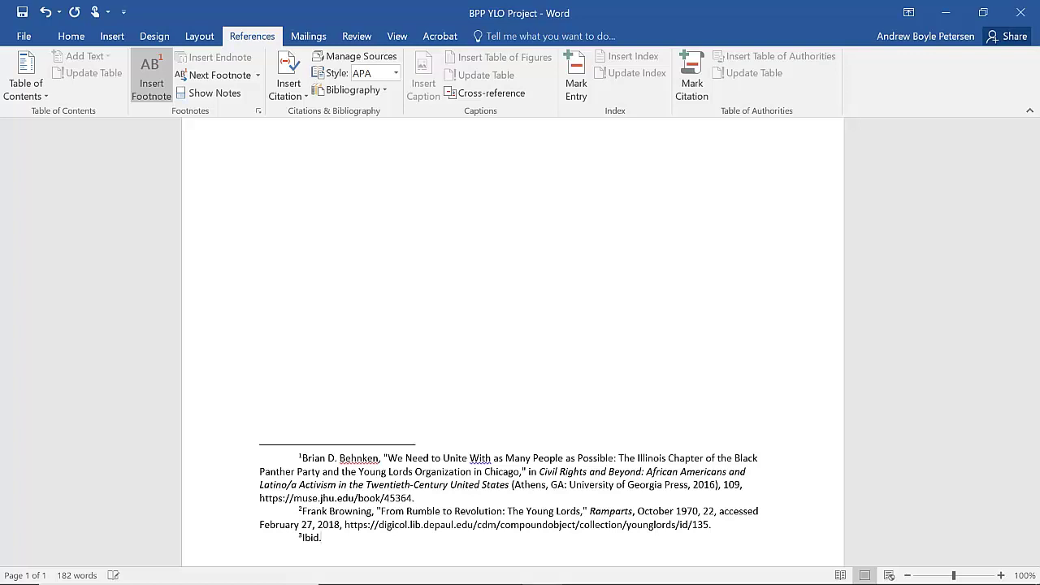
text(,)
text(22-23.)
Step: Insert a fourth, indented footnote at the end of the body paragraph
click(740, 448)
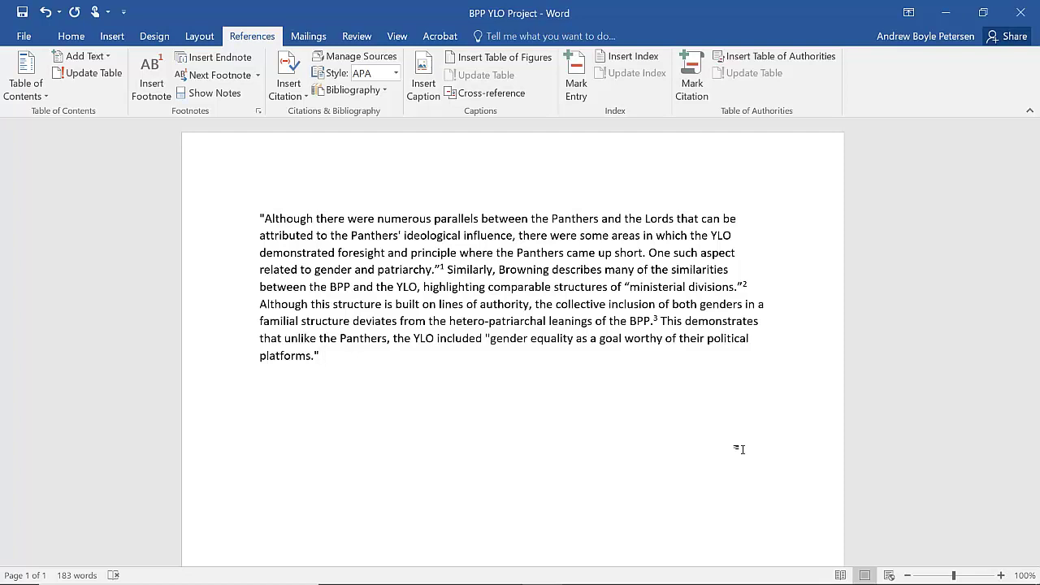
key(ctrl+alt+f)
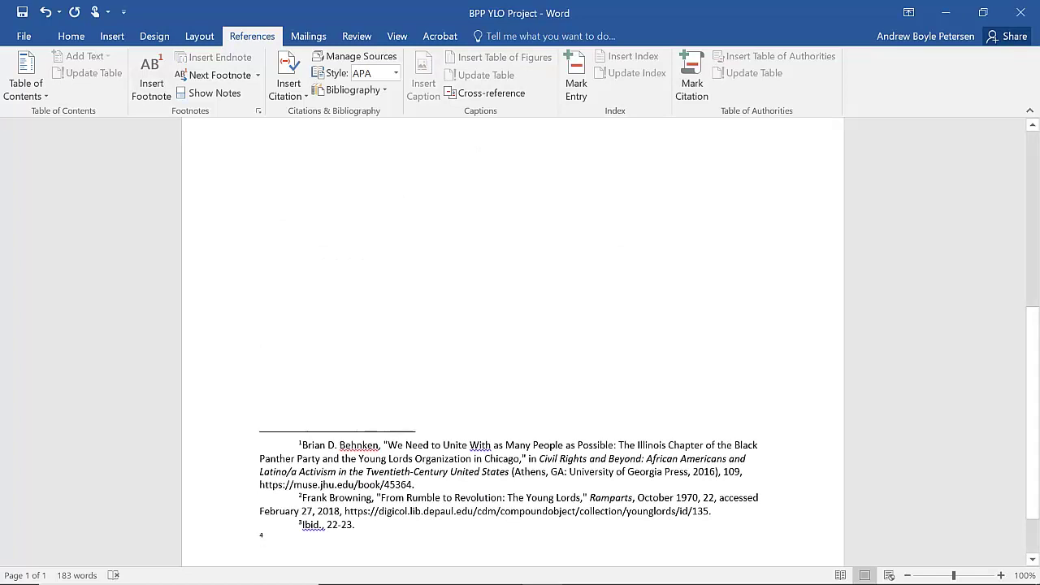
key(Tab)
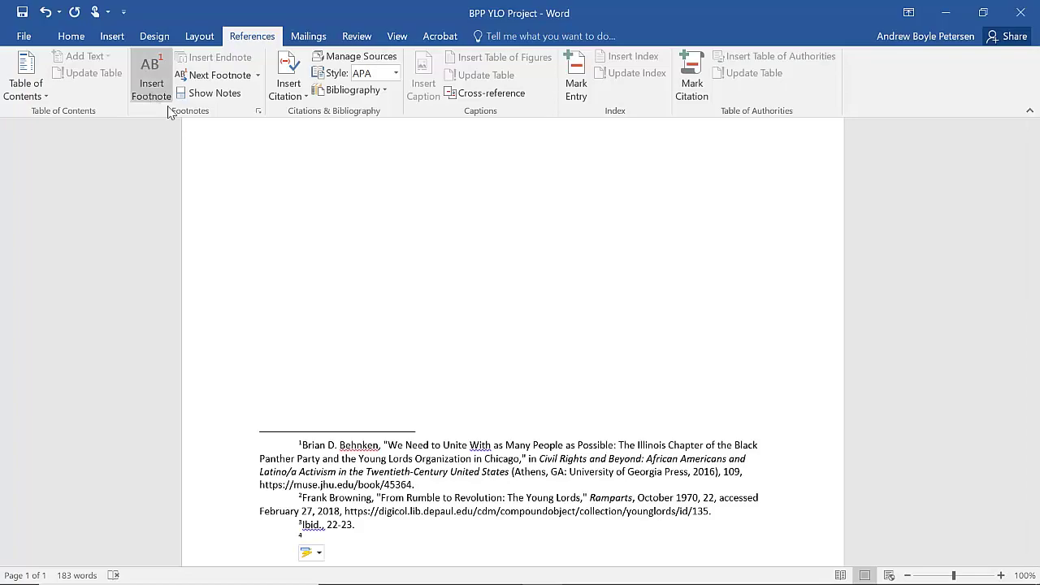
Step: Switch to NoodleTools and generate the Chicago footnote for the "We Need to Unite" book source with page number 111
key(alt+Tab)
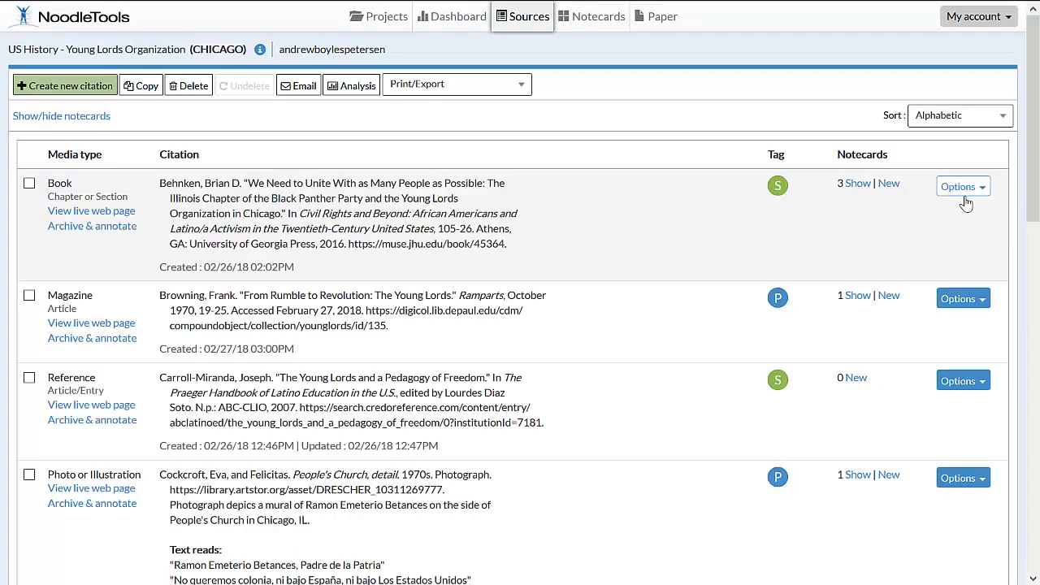
click(964, 201)
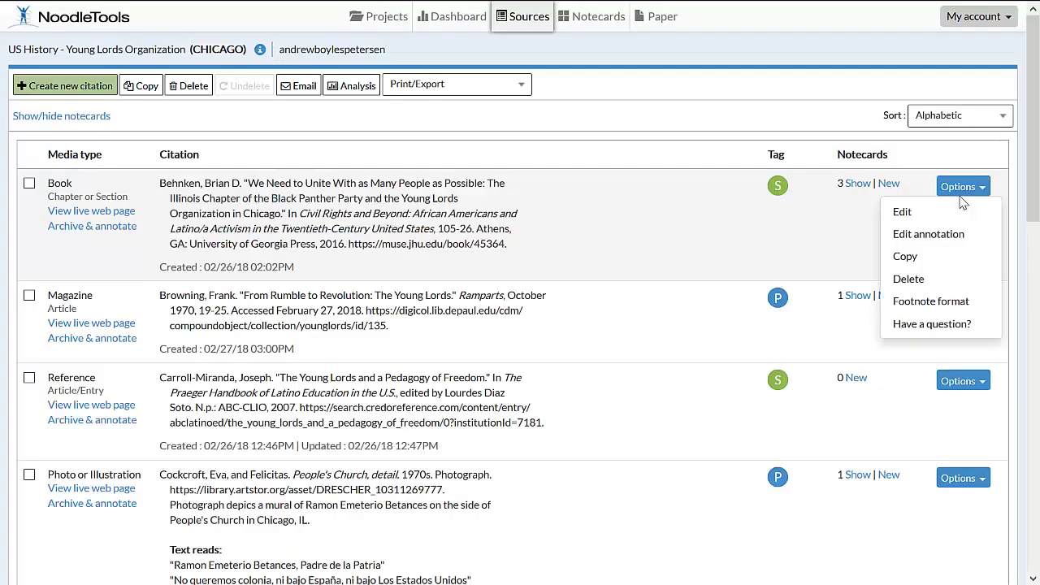
click(957, 306)
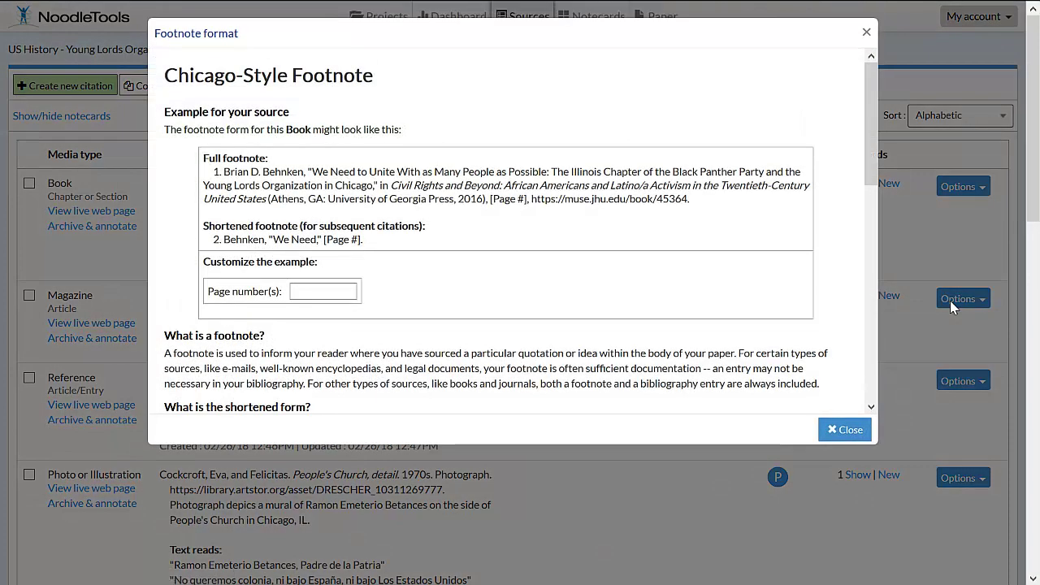
click(325, 298)
text(111)
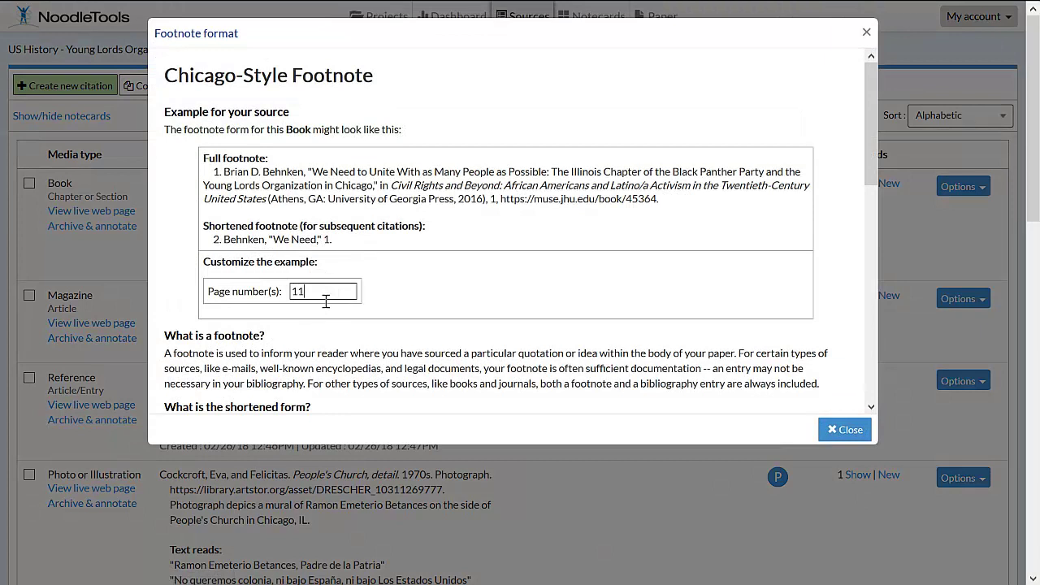
click(261, 268)
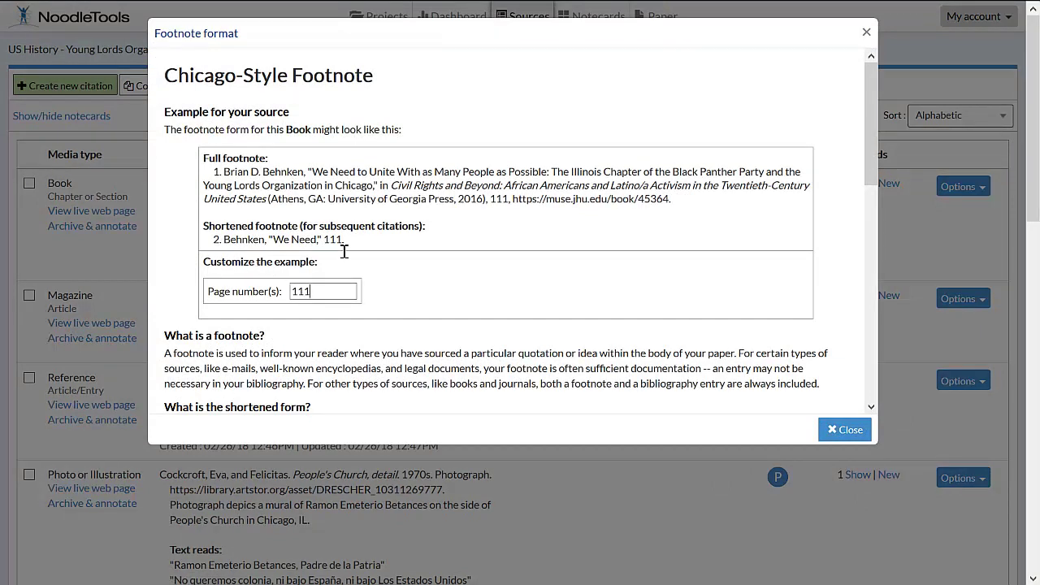
Step: Copy the shortened footnote of the book source and paste it into footnote 4 of the Word document
drag(349, 244, 222, 243)
key(ctrl+c)
key(alt+Tab)
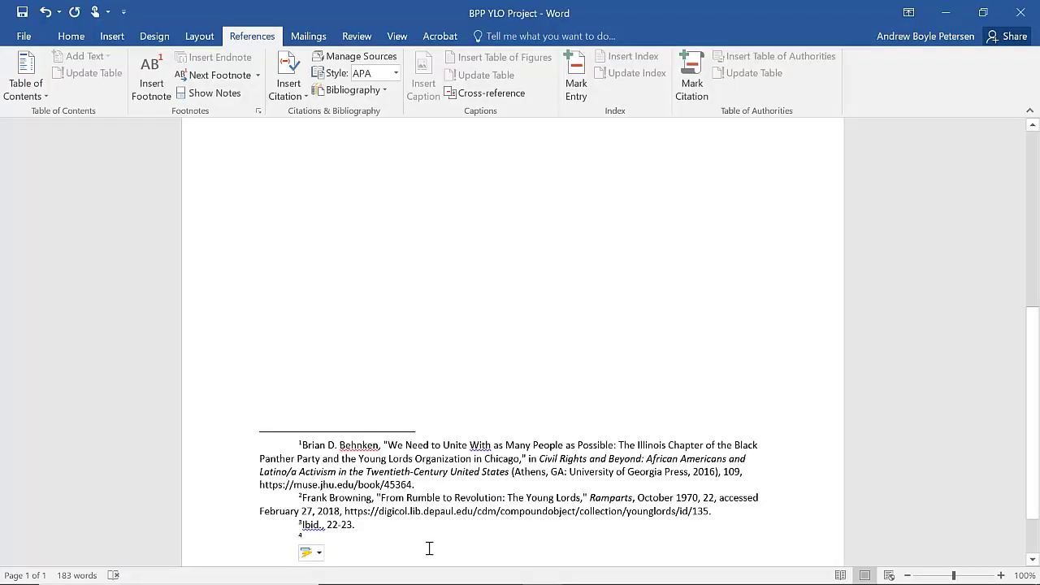
key(ctrl+v)
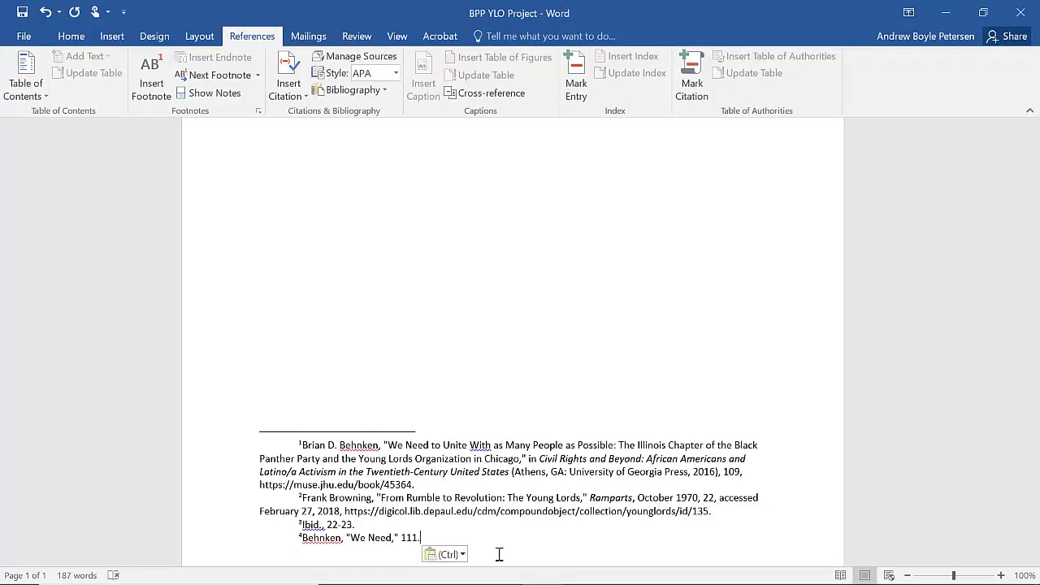